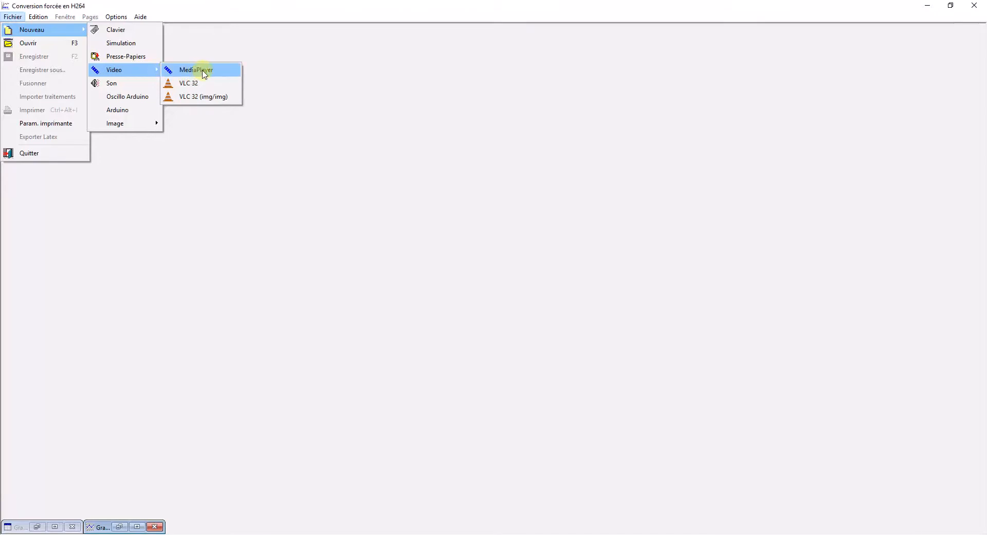
# Step: Start a new MediaPlayer video analysis and load chute_balle_tennis.avi from the Téléchargements folder
pyautogui.click(229, 76)
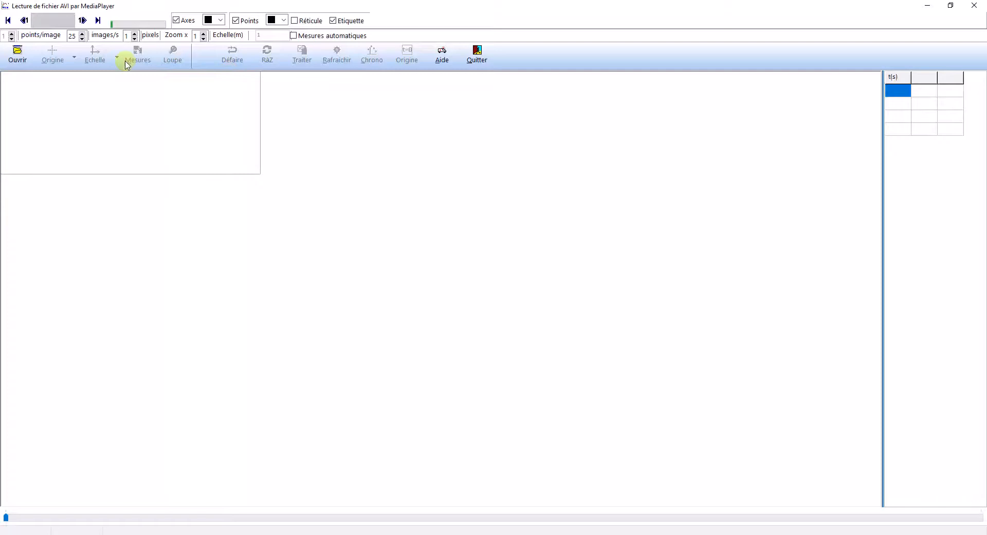
pyautogui.click(17, 54)
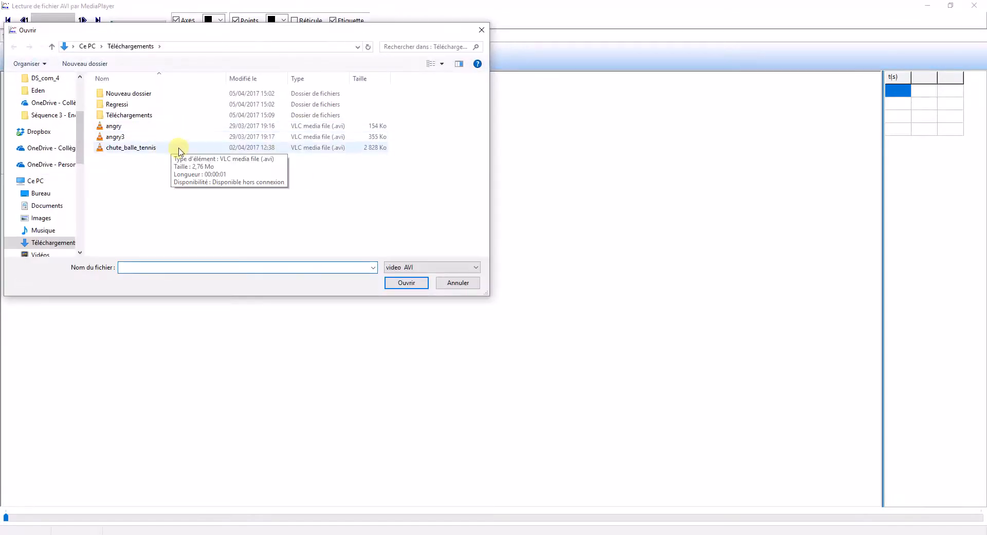
pyautogui.click(178, 148)
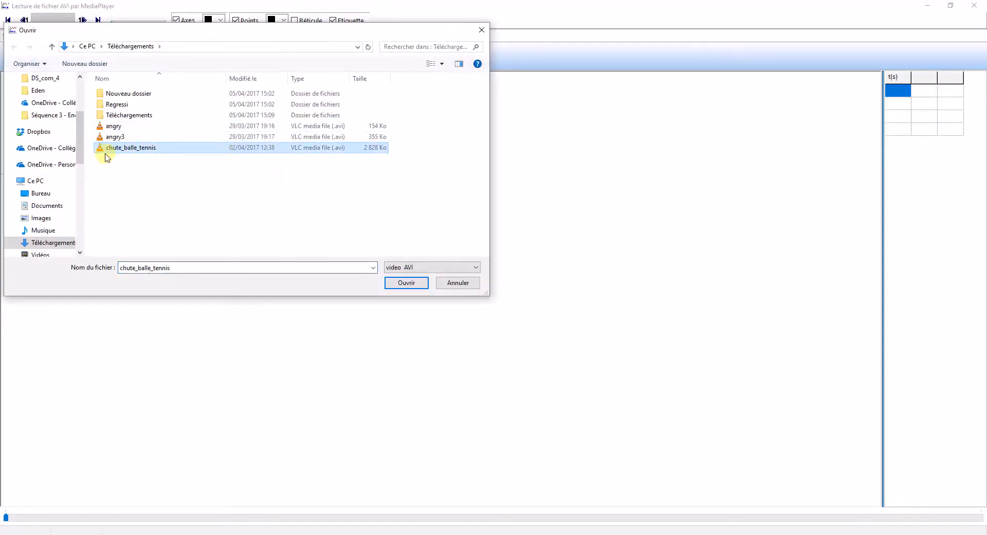
pyautogui.click(406, 284)
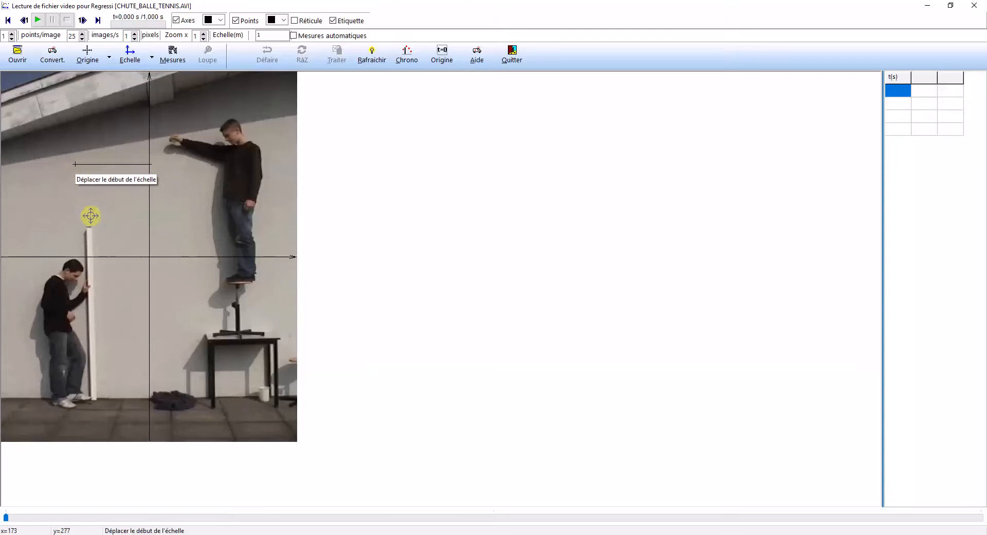
# Step: Calibrate the scale from the top to the foot of the white vertical ruler and set its length to 2 m
pyautogui.click(89, 224)
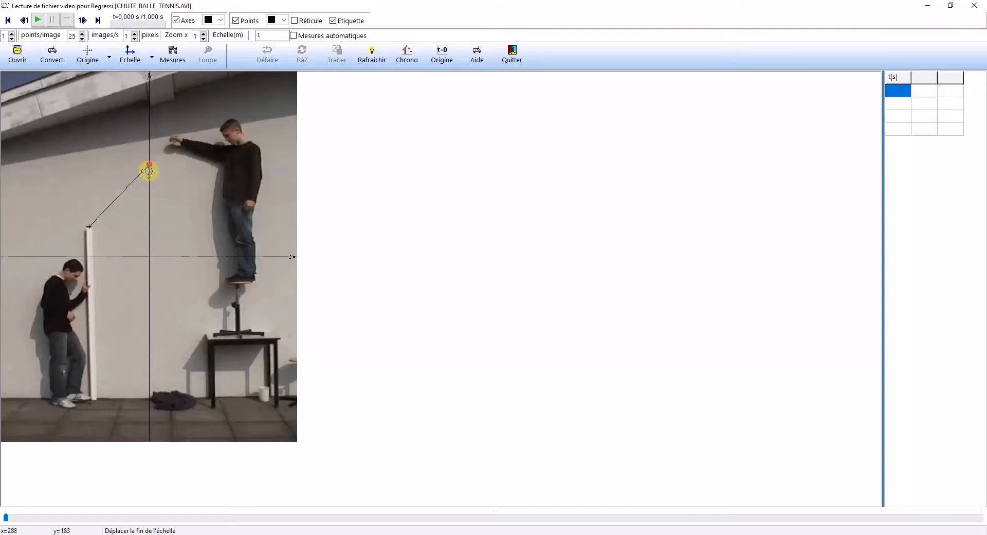
pyautogui.click(94, 397)
pyautogui.doubleClick(262, 35)
pyautogui.write('2')
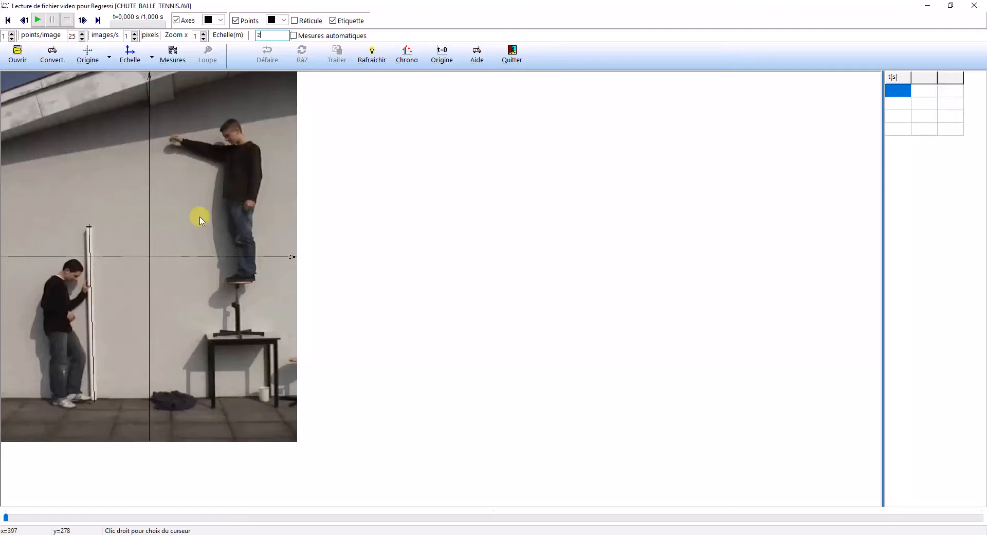
# Step: Place the coordinate origin at ground level directly beneath the held ball, on the dark cloth
pyautogui.click(151, 258)
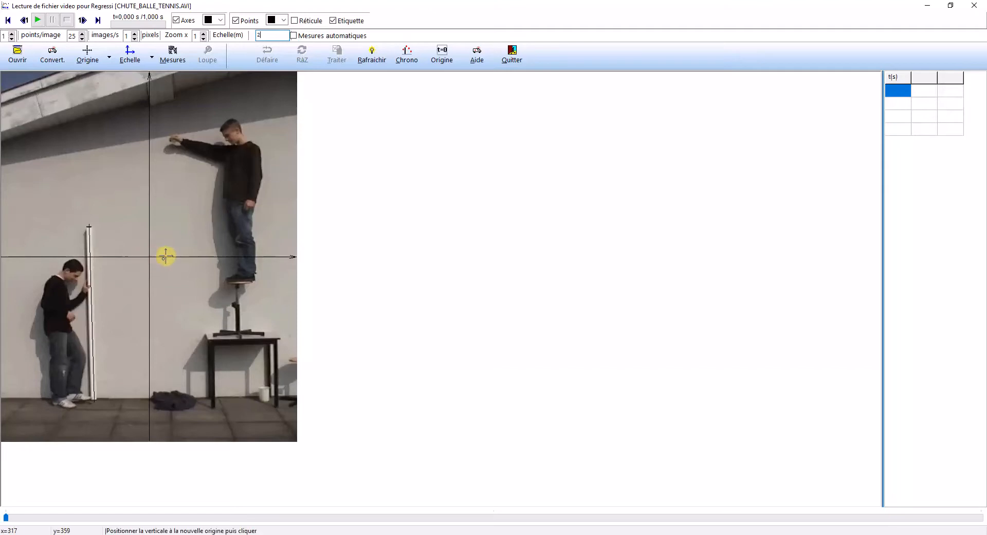
pyautogui.click(179, 393)
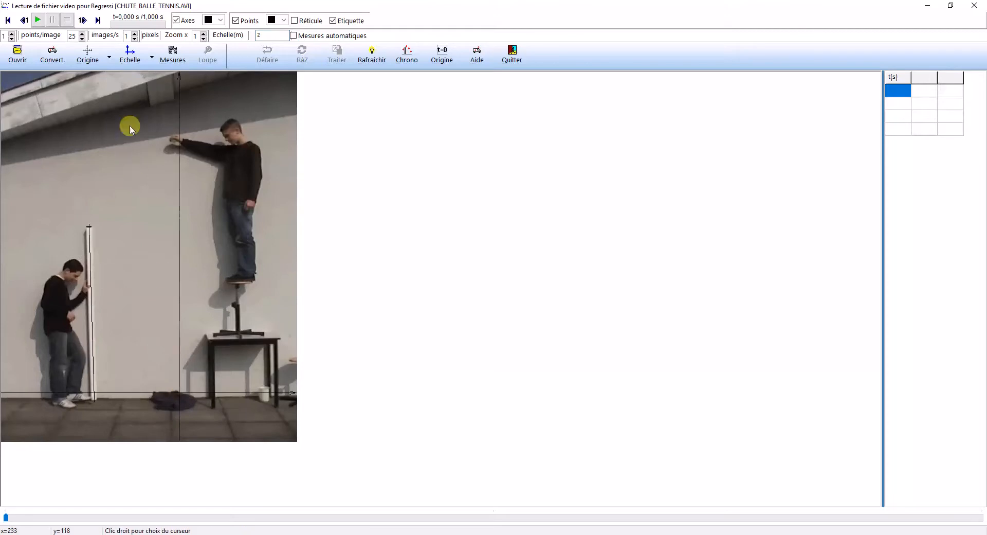
pyautogui.click(177, 393)
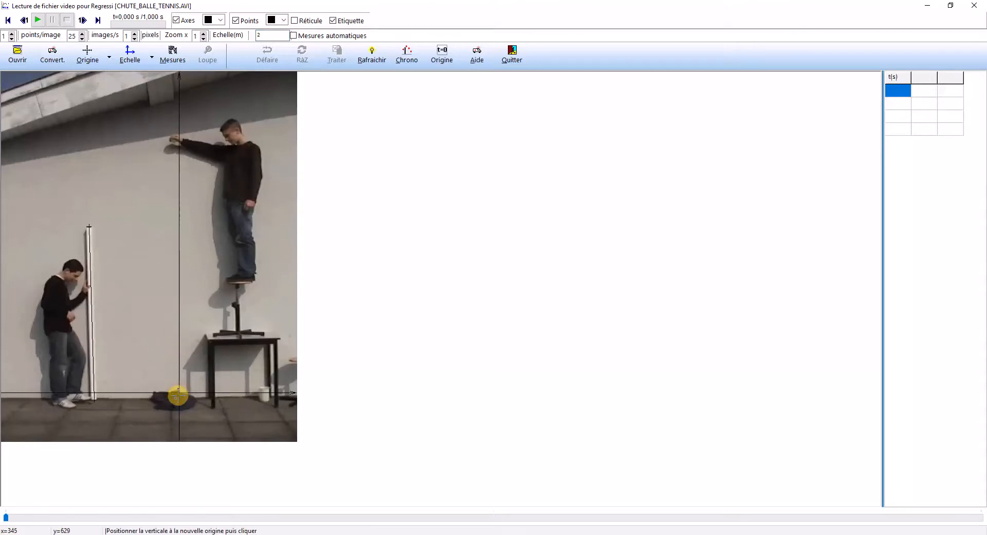
pyautogui.click(174, 396)
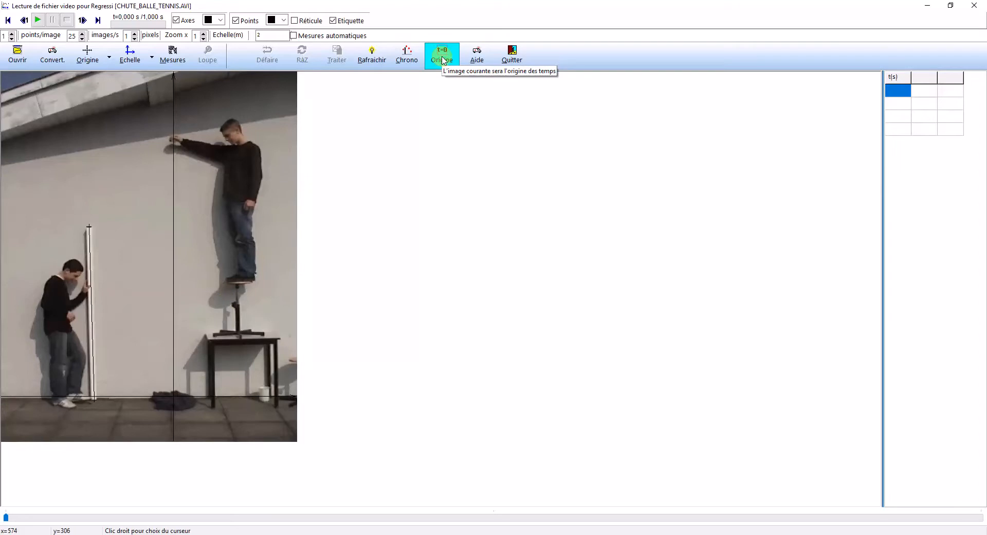
# Step: Activate measurement mode and turn on the Loupe magnifier, leaving the zoom factor at 1
pyautogui.click(172, 60)
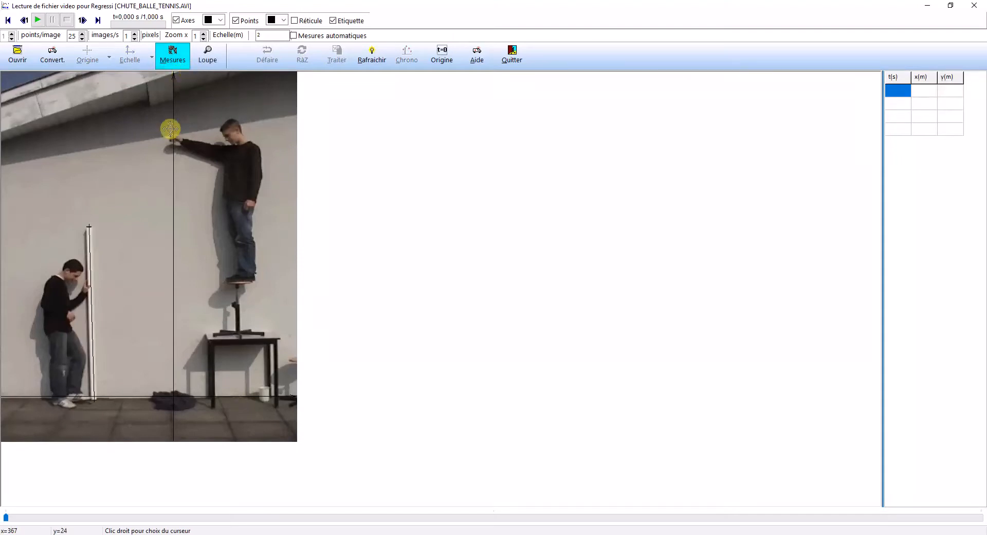
pyautogui.click(204, 33)
pyautogui.click(205, 33)
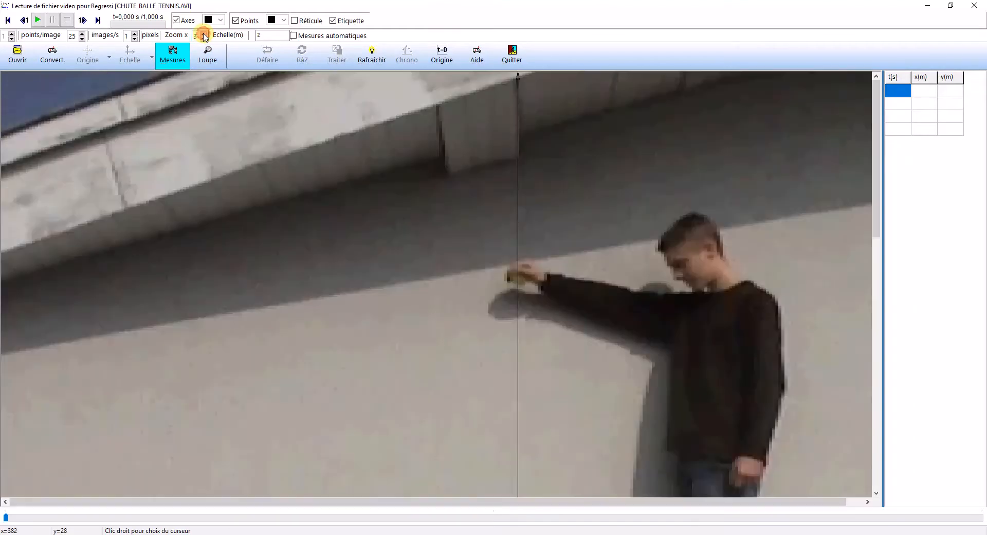
pyautogui.click(204, 39)
pyautogui.click(204, 38)
pyautogui.click(207, 54)
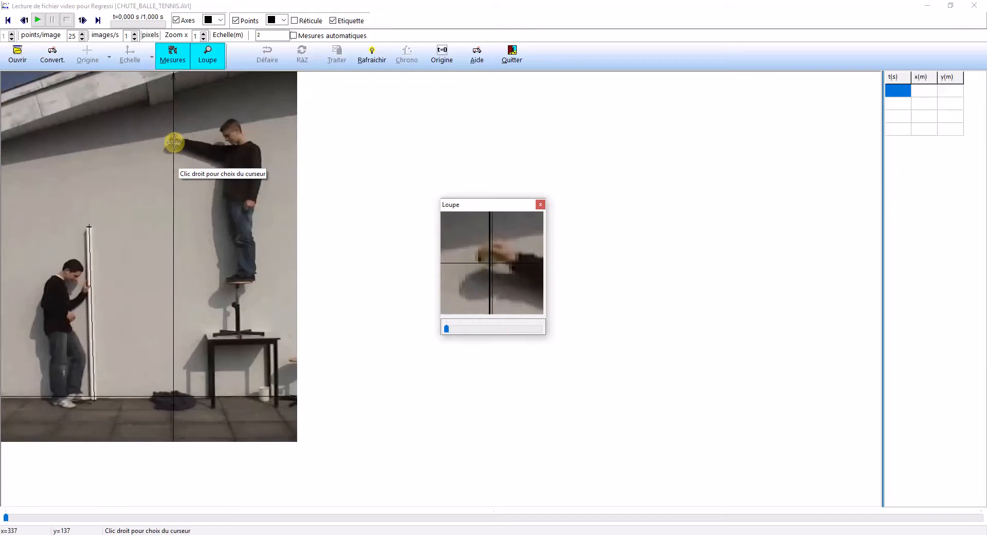
# Step: Mark the tennis ball's centre frame by frame, from its release at the hand down to the ground
pyautogui.click(174, 143)
pyautogui.click(174, 142)
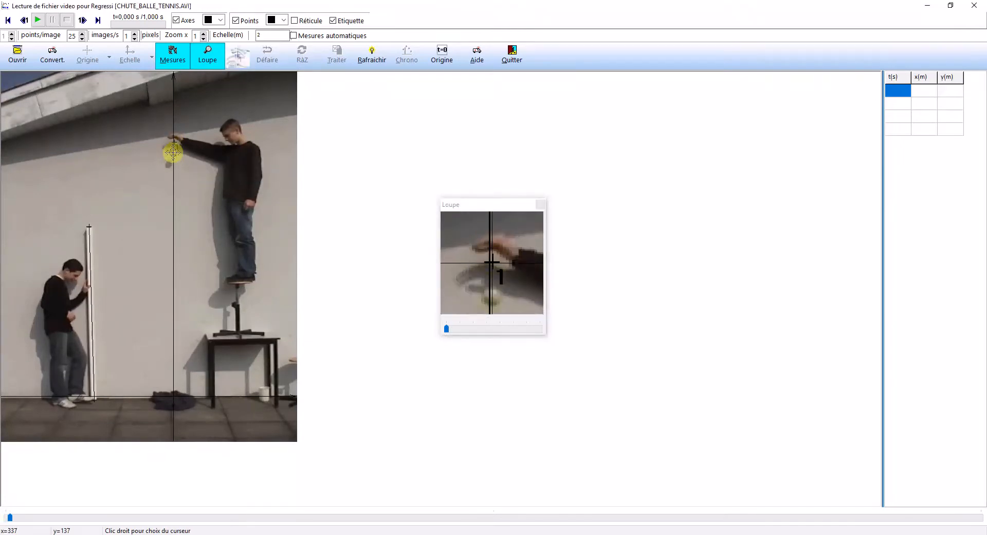
pyautogui.click(173, 152)
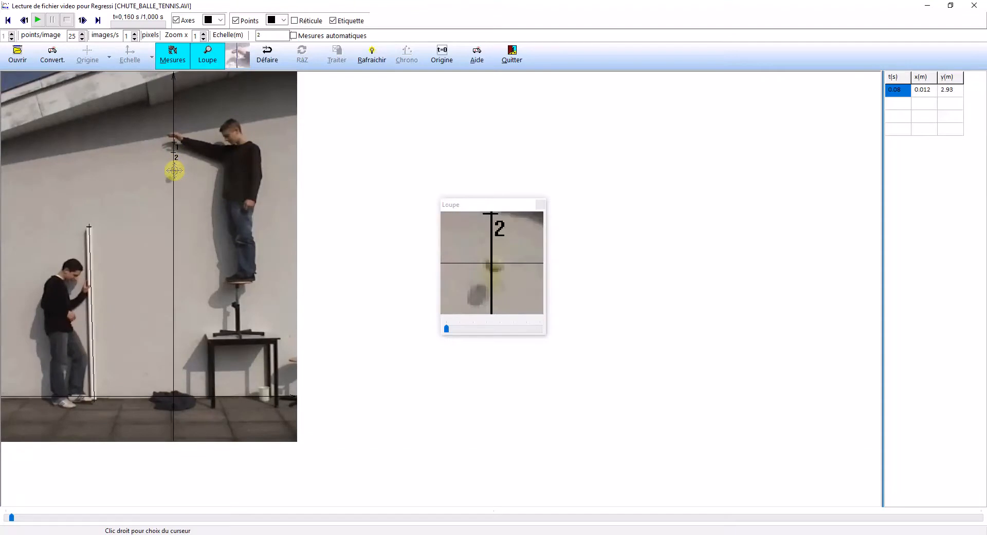
pyautogui.click(176, 168)
pyautogui.click(175, 189)
pyautogui.click(175, 216)
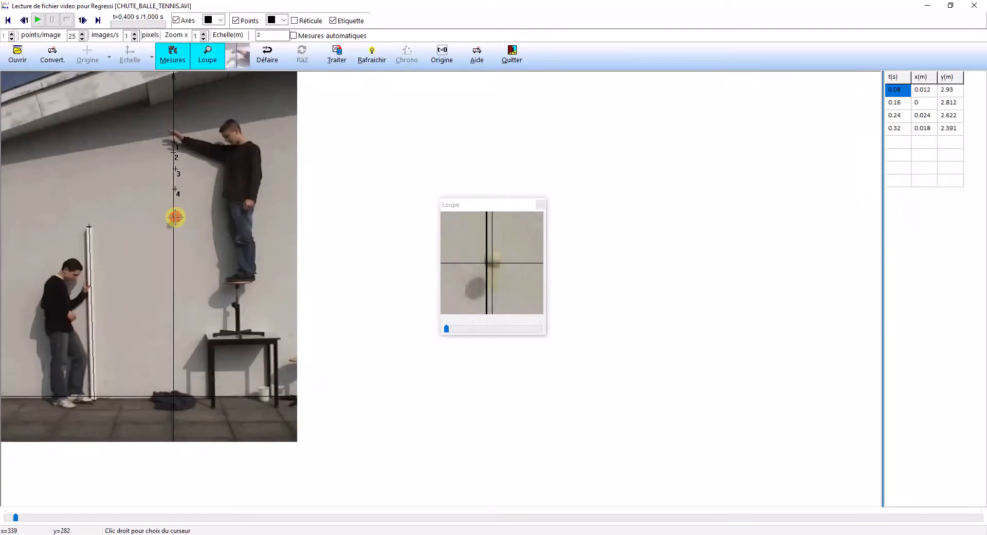
pyautogui.click(175, 246)
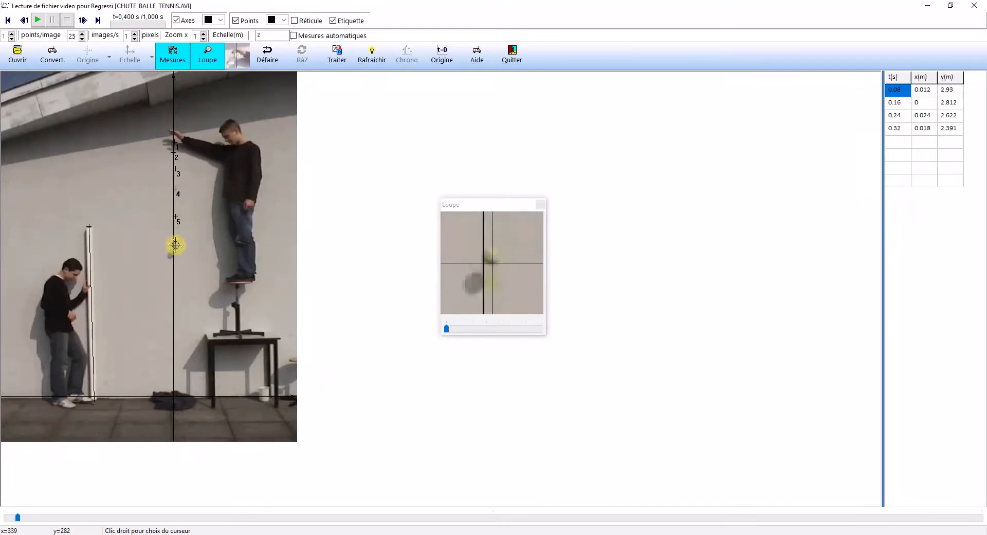
pyautogui.click(175, 283)
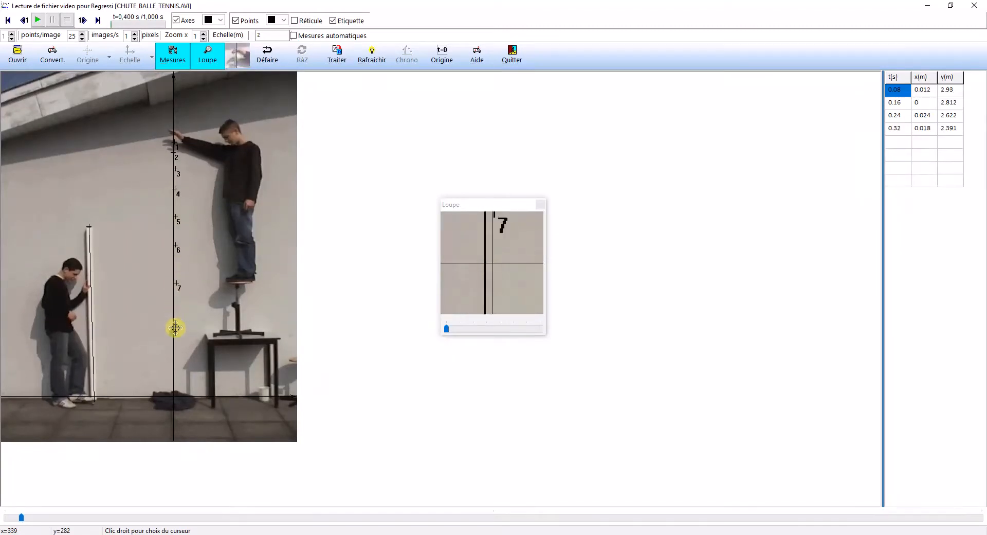
pyautogui.click(177, 325)
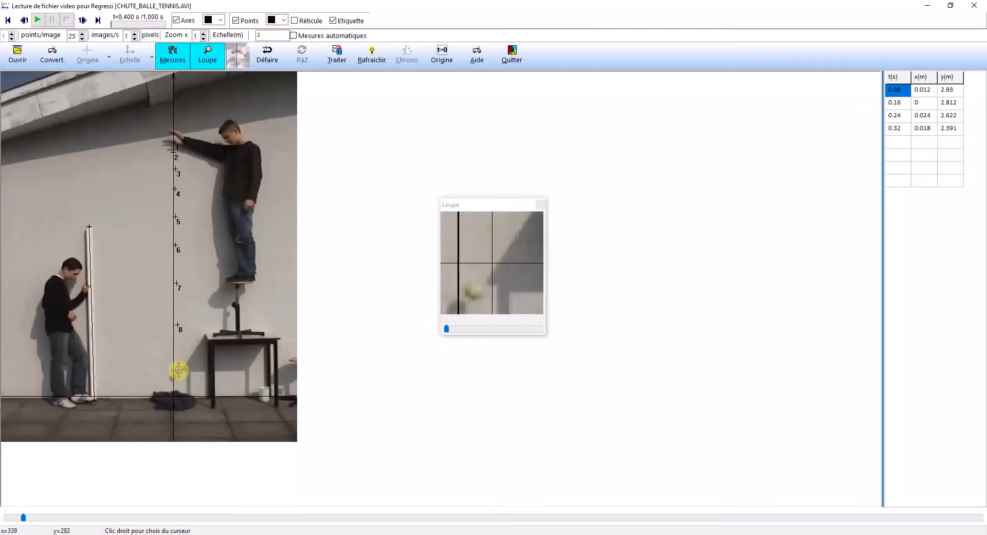
pyautogui.click(178, 370)
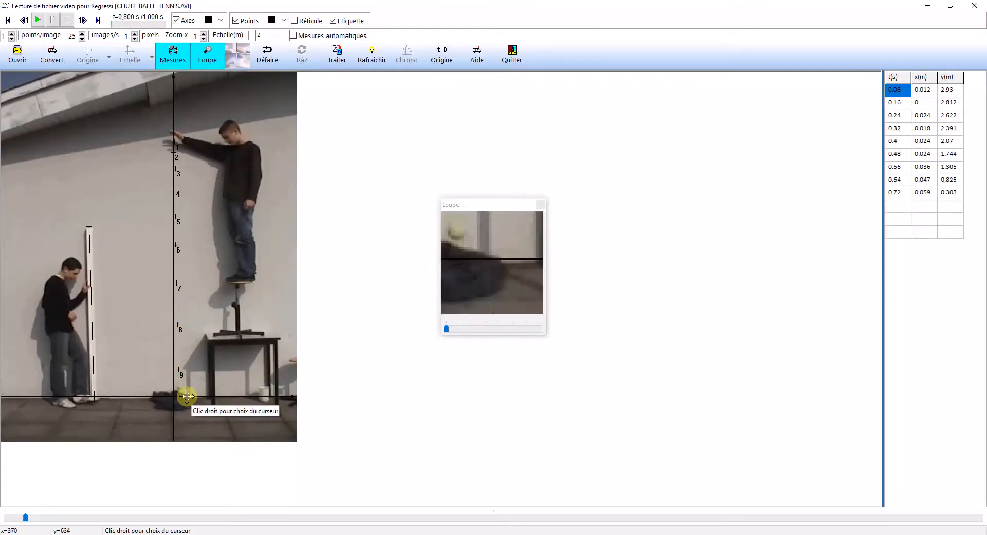
pyautogui.click(183, 392)
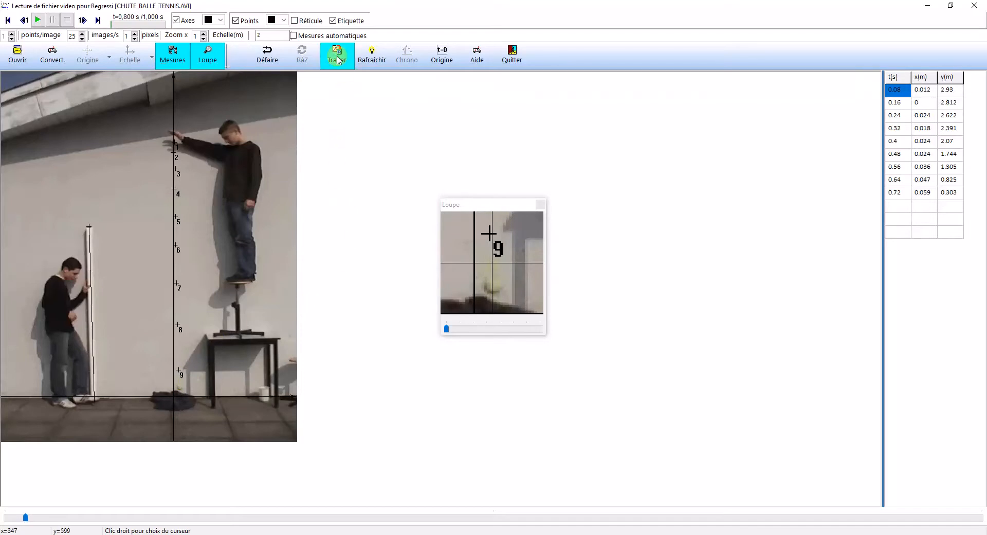
# Step: Send the measured points to Regressi for processing and display the table of quantities
pyautogui.click(337, 61)
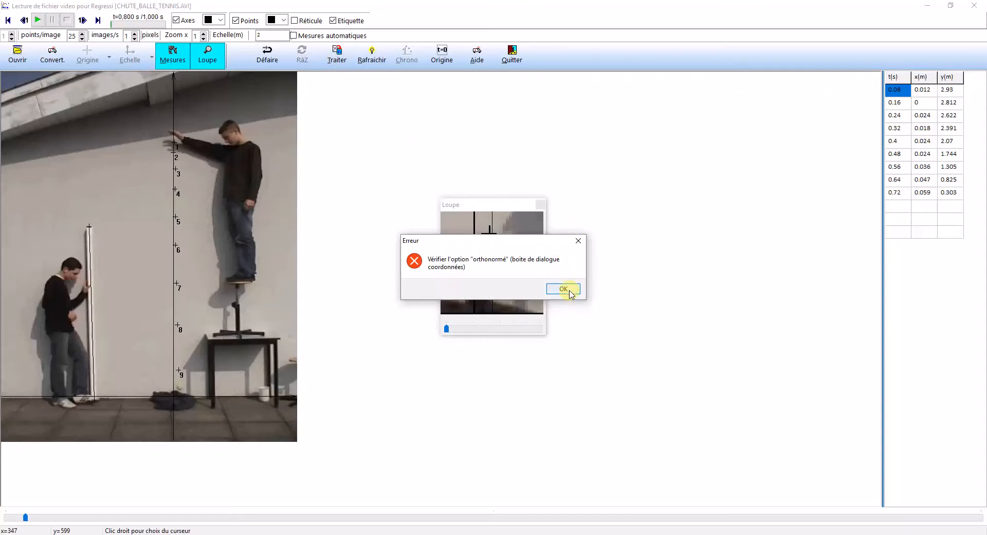
pyautogui.click(566, 289)
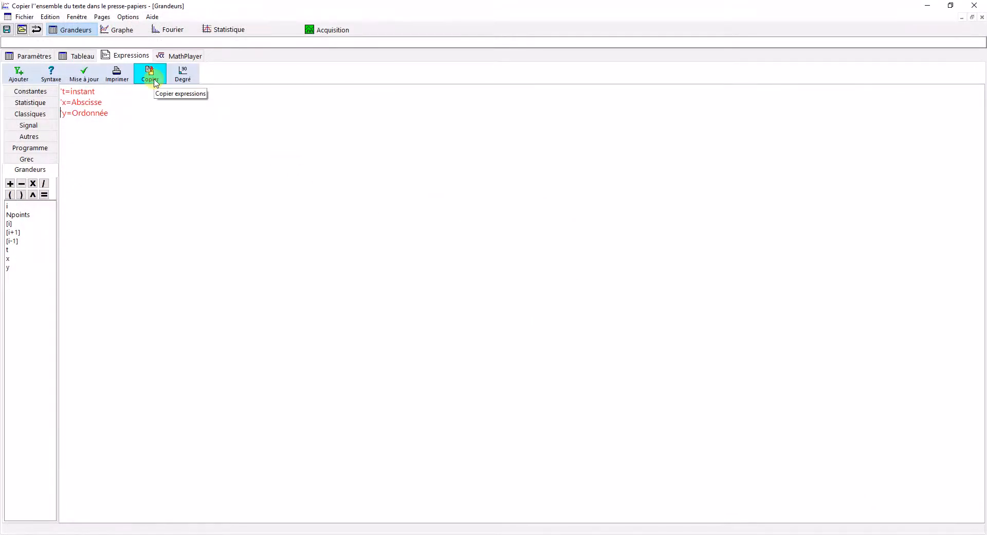
pyautogui.click(76, 56)
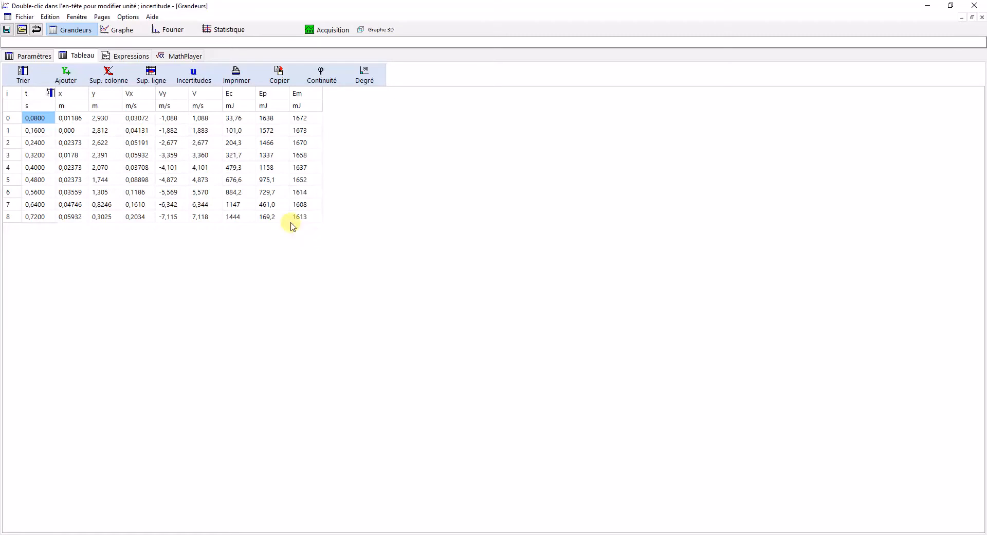
# Step: Display the graph and set its first curve to Ec on the ordinate against t on the abscissa
pyautogui.click(137, 36)
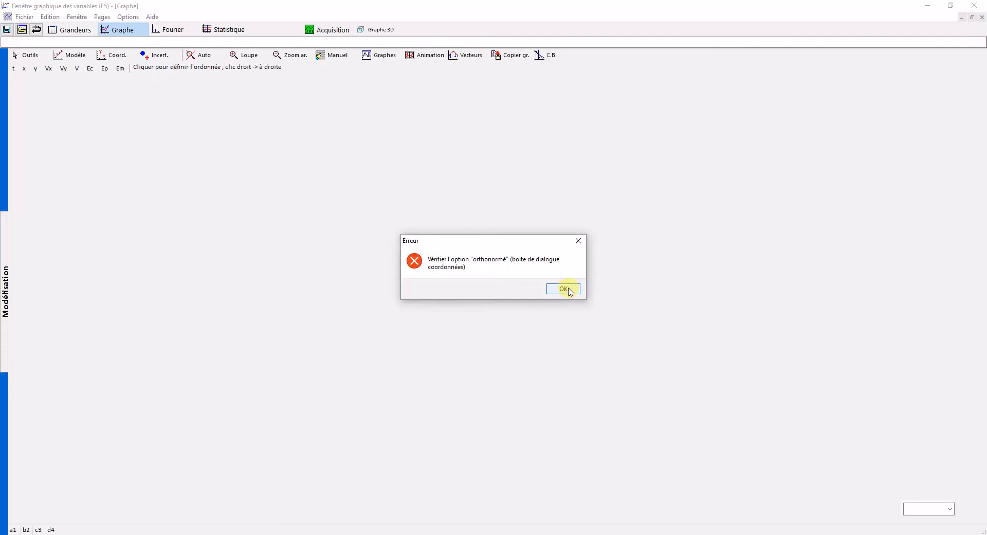
pyautogui.click(568, 289)
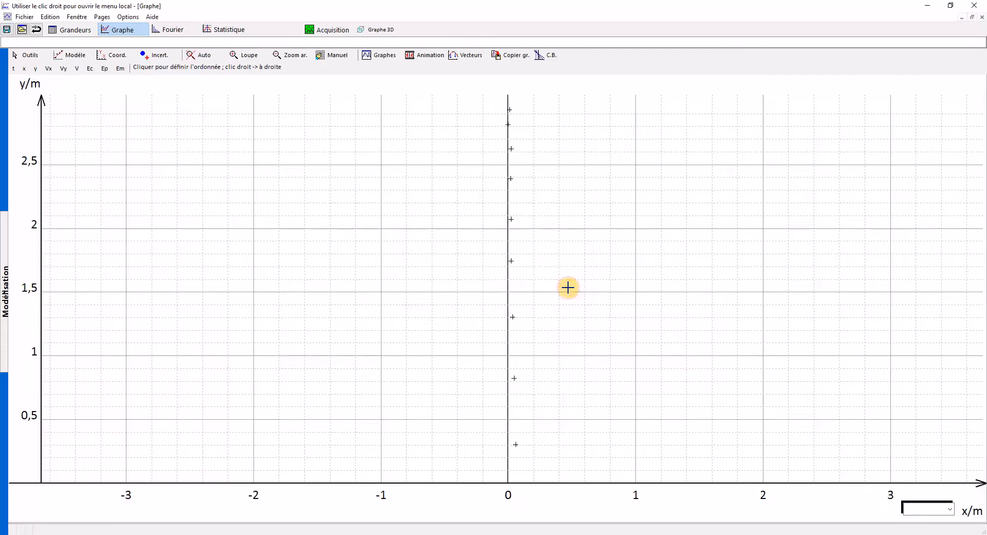
pyautogui.click(126, 56)
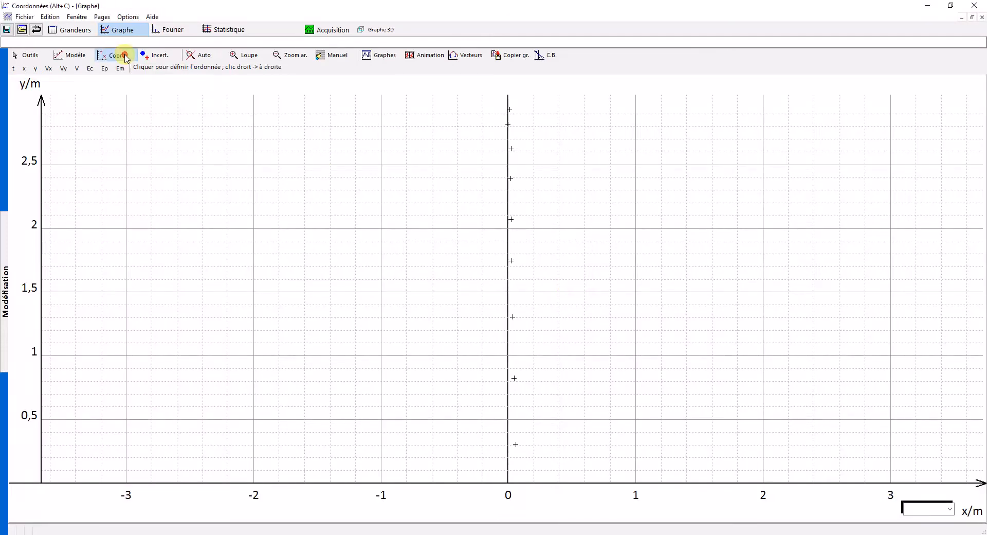
pyautogui.click(361, 206)
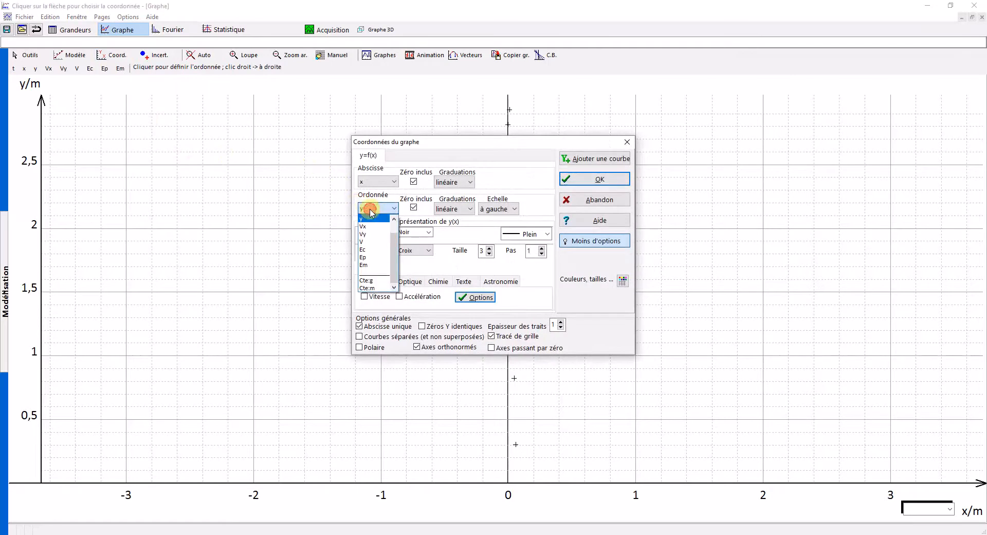
pyautogui.click(376, 250)
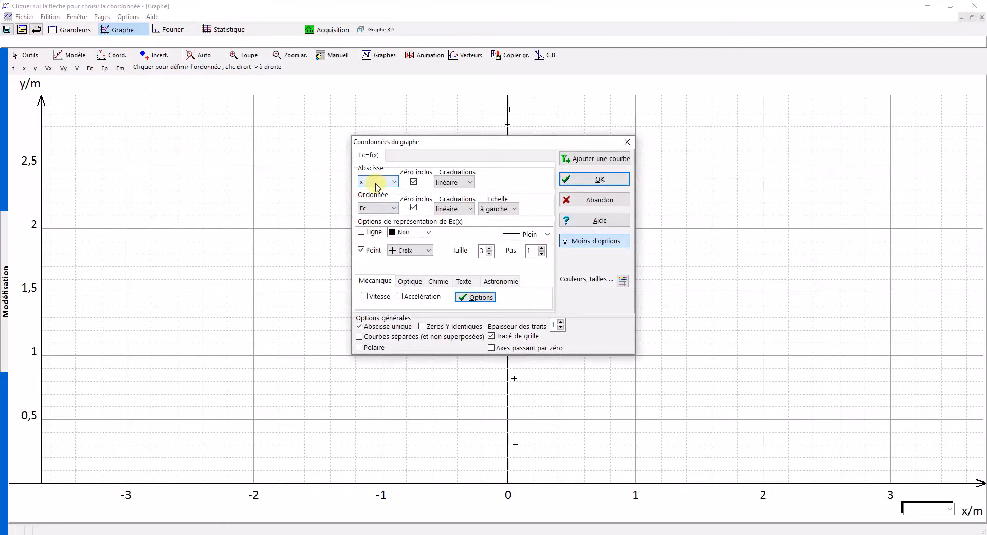
pyautogui.click(376, 183)
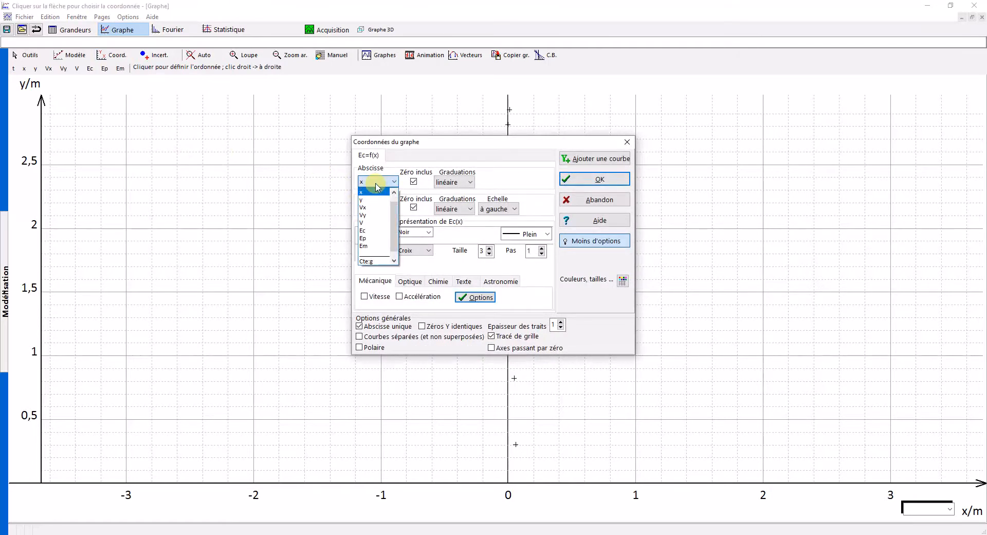
pyautogui.scroll(1, 374, 213)
pyautogui.click(365, 193)
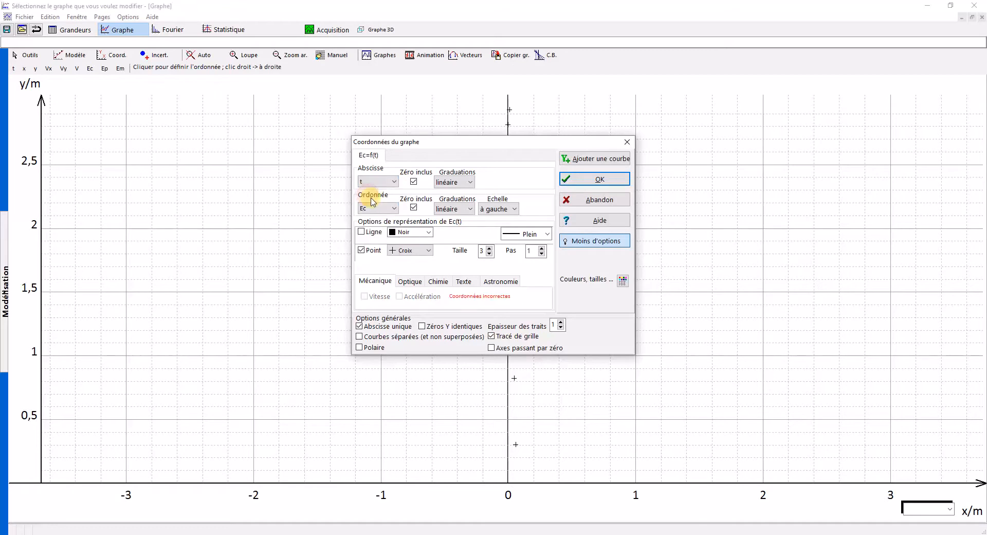
# Step: Add a second curve plotting Ep against t
pyautogui.click(566, 159)
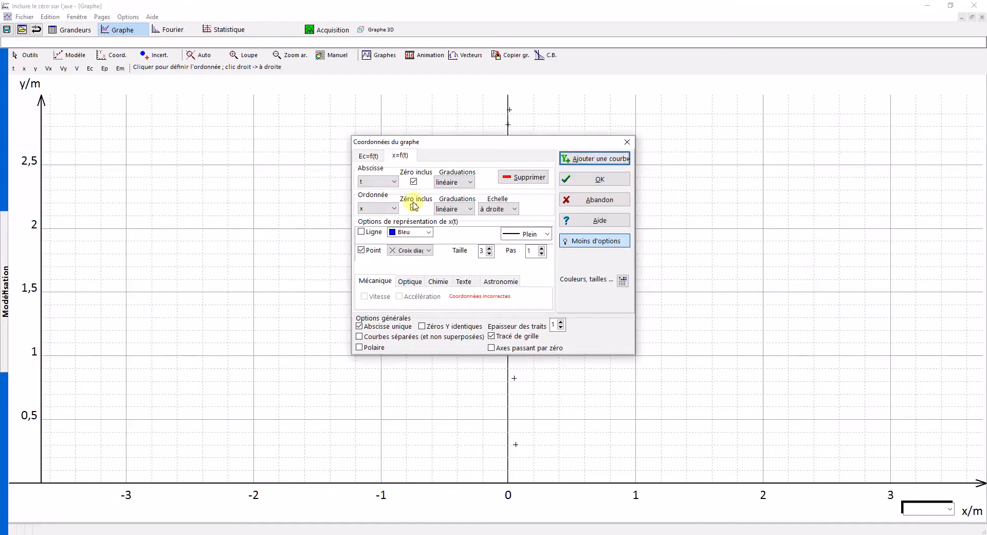
pyautogui.click(389, 209)
pyautogui.click(368, 267)
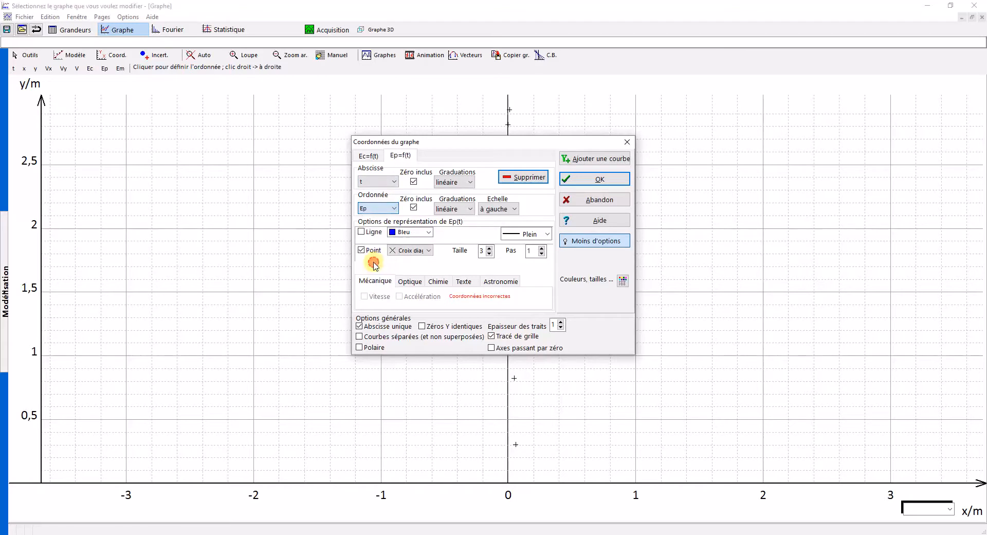
# Step: Add a third curve plotting Em against t and apply the three-curve setup to the graph
pyautogui.click(597, 159)
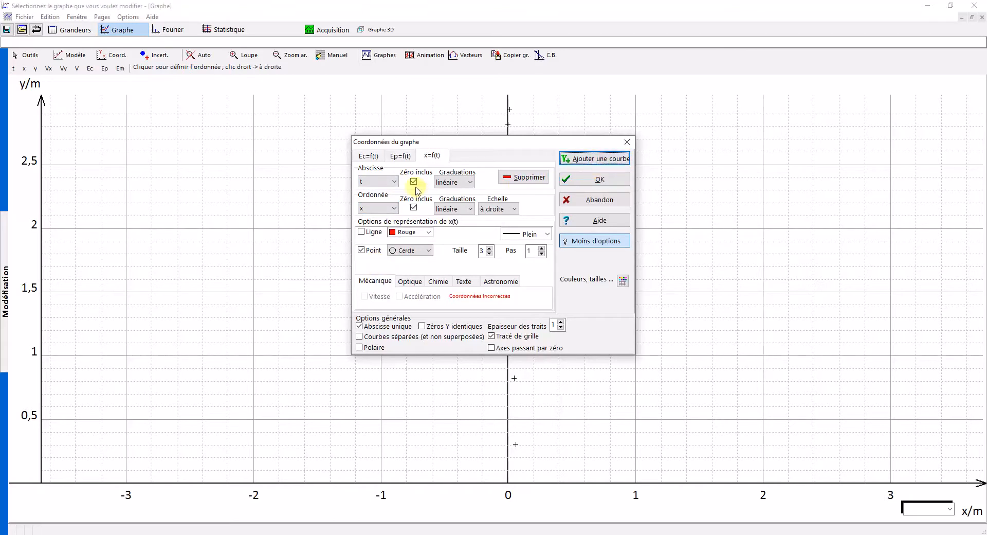
pyautogui.click(383, 210)
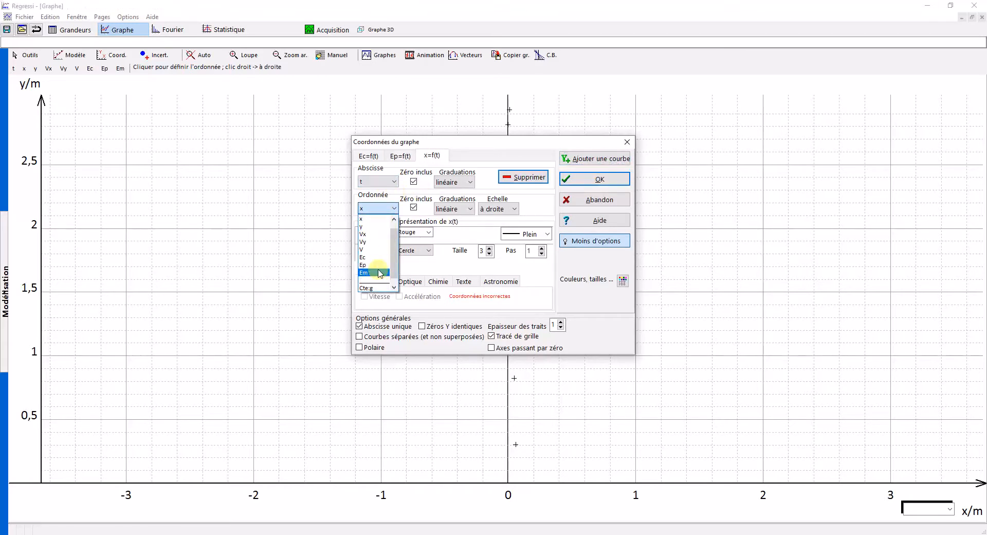
pyautogui.click(376, 271)
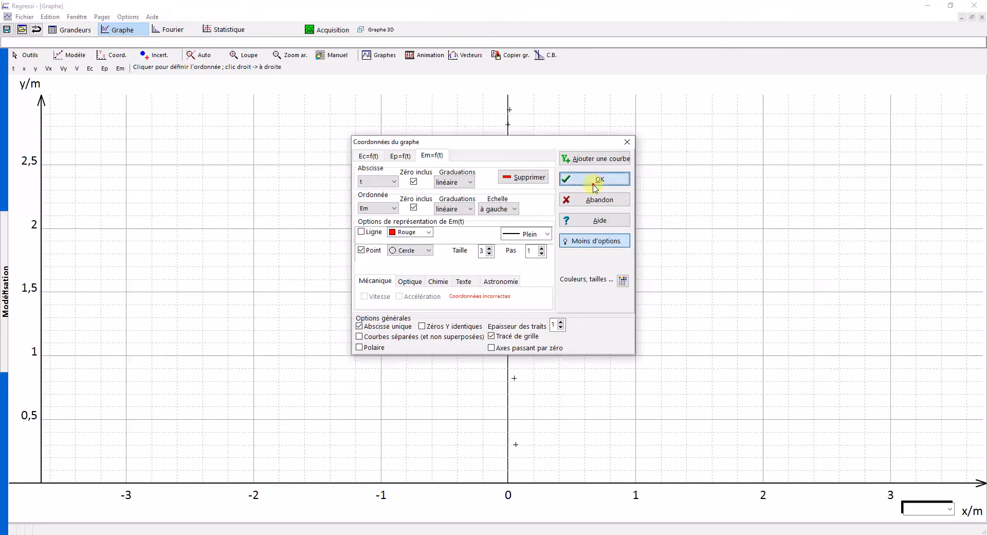
pyautogui.click(597, 180)
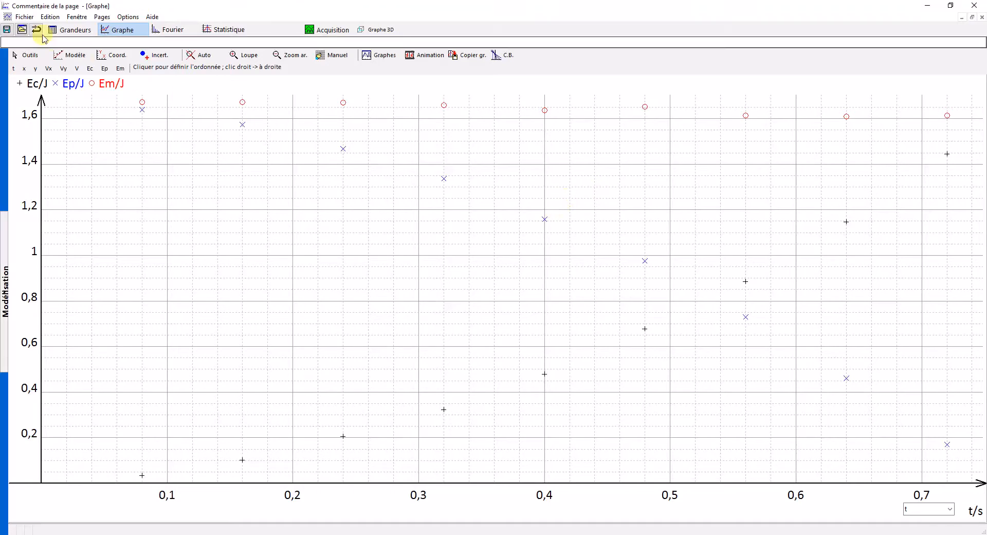
# Step: Check which file types are offered for saving the work under a new name, without saving
pyautogui.click(29, 19)
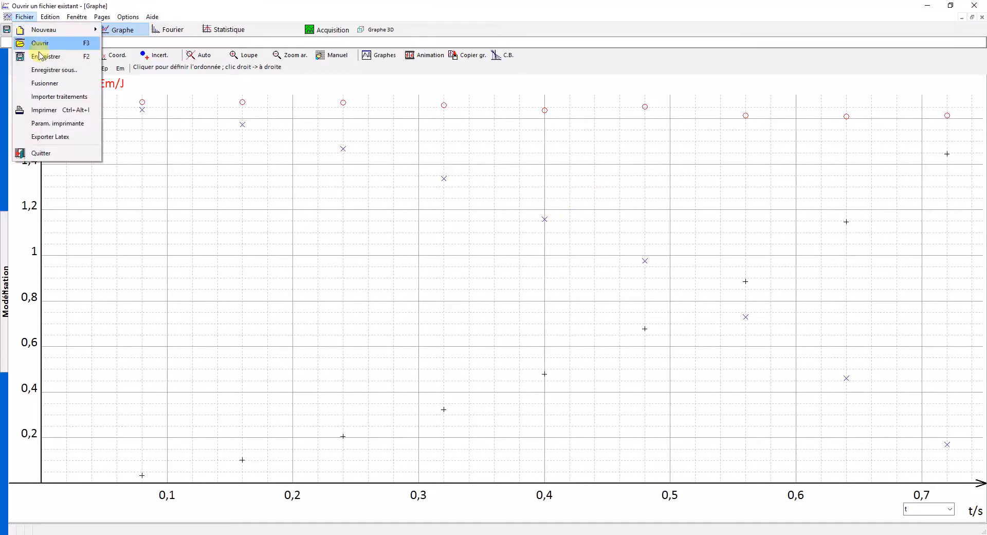
pyautogui.click(69, 71)
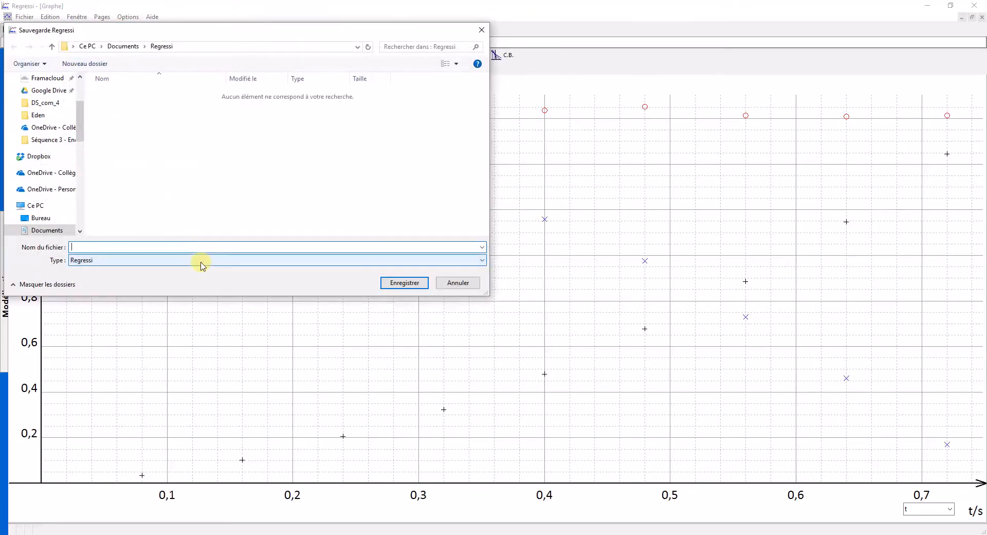
pyautogui.click(202, 260)
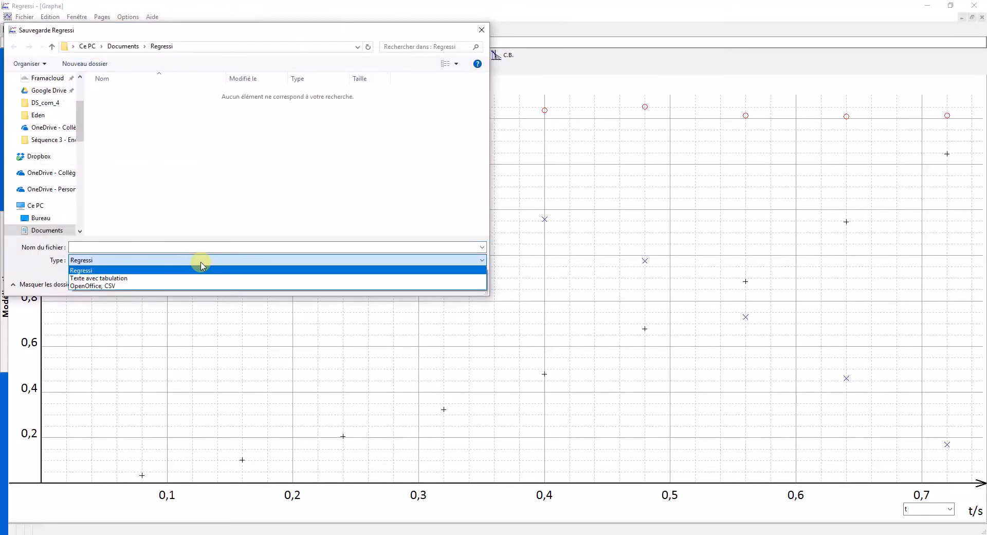
pyautogui.click(236, 262)
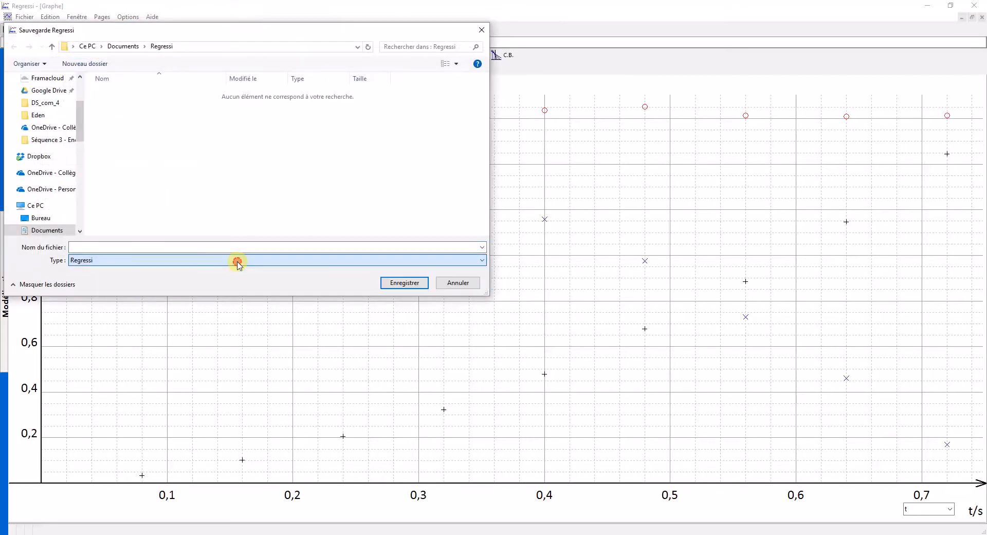
pyautogui.click(461, 283)
# Step: Examine the print options and the available printers for the energy graph, without printing
pyautogui.click(24, 17)
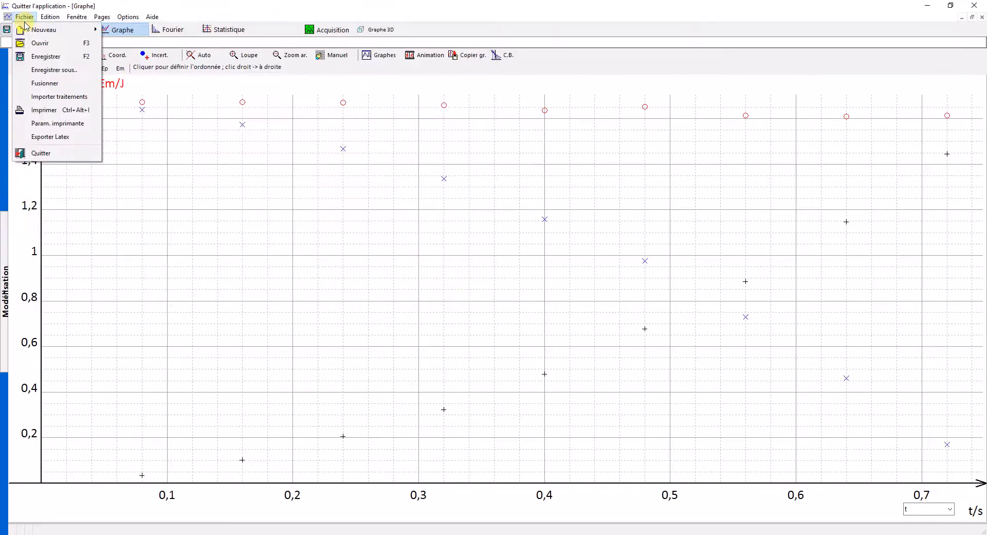
pyautogui.click(84, 114)
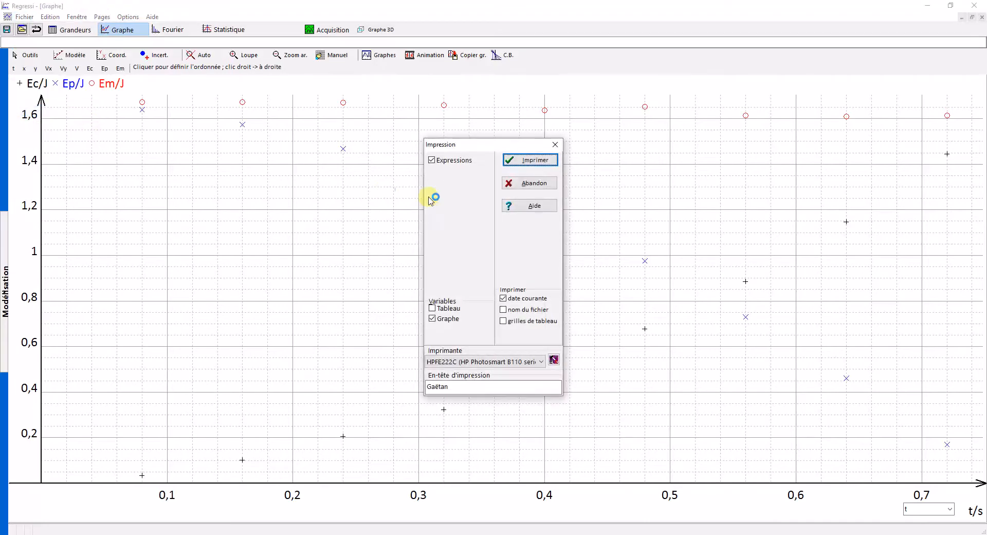
pyautogui.click(504, 362)
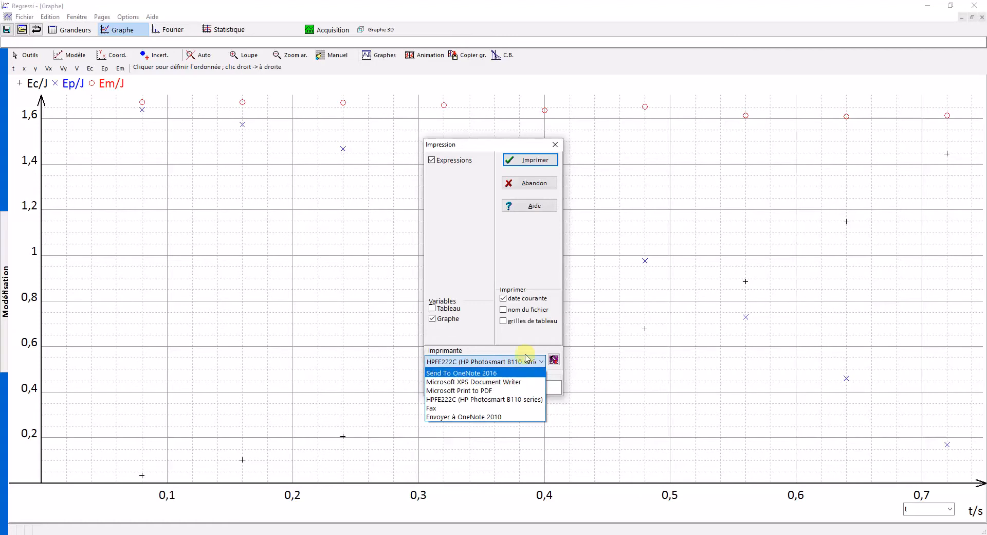
pyautogui.click(536, 267)
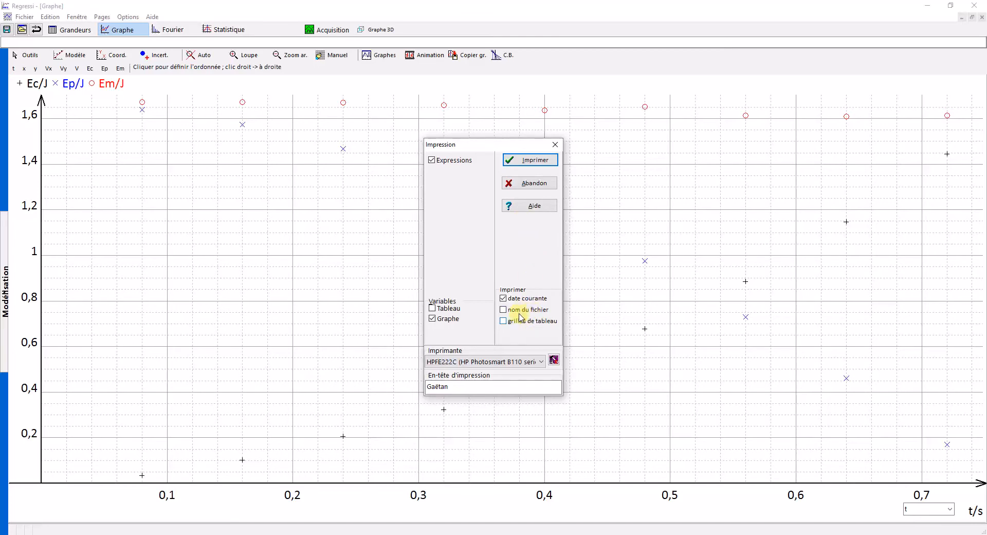
pyautogui.click(543, 184)
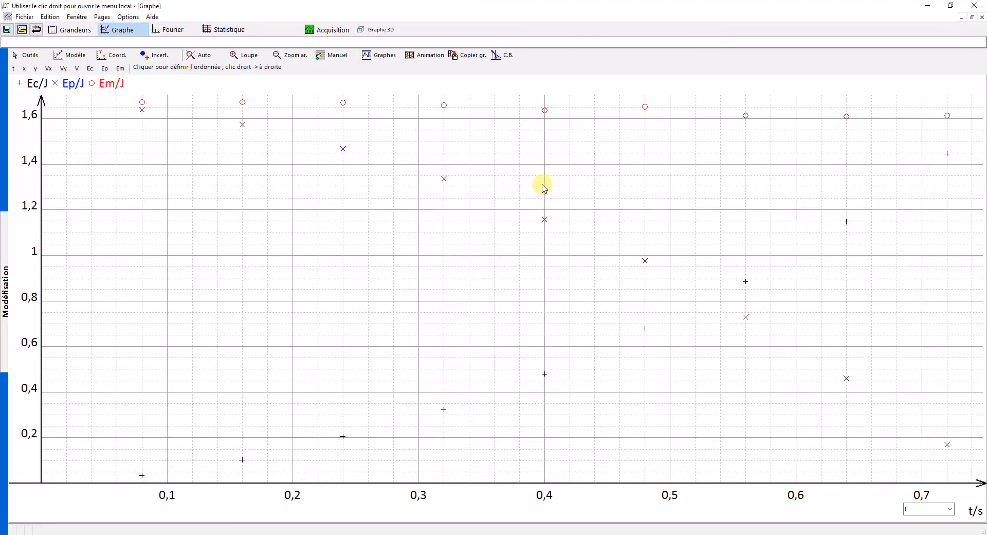